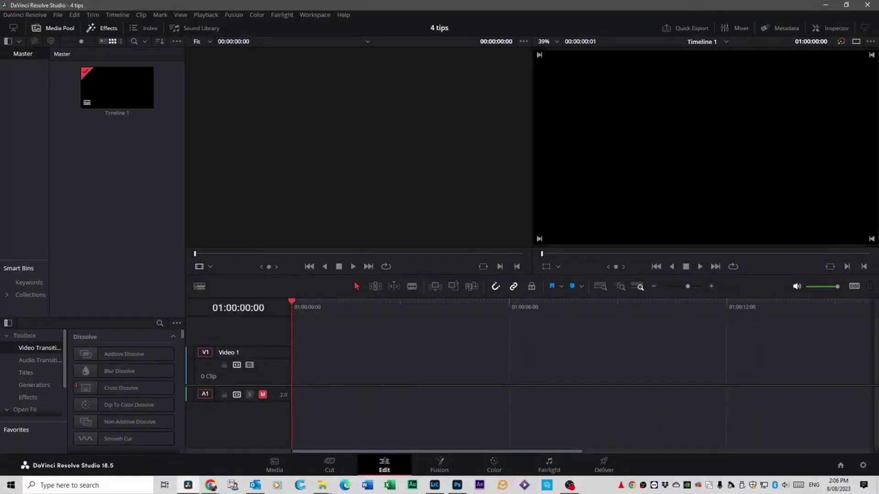
- Import the stock car clip into the Media Pool and preview it in the source viewer
drag(877, 301, 133, 169)
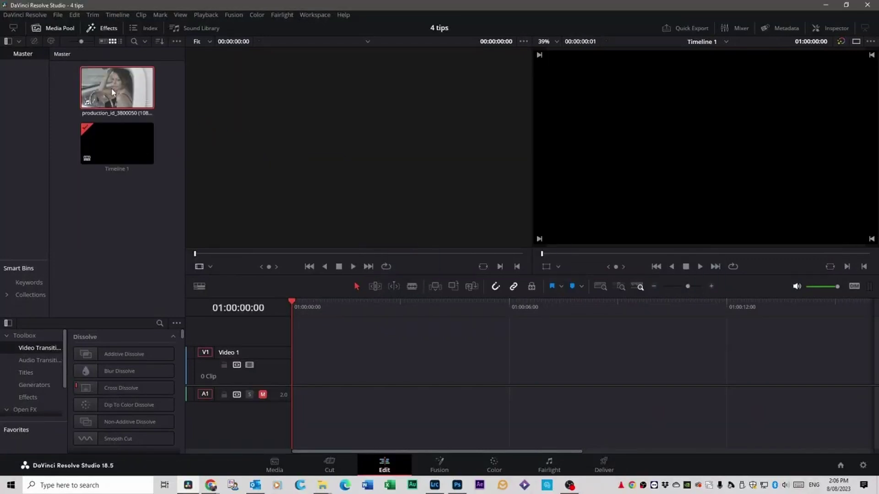
drag(113, 93, 385, 218)
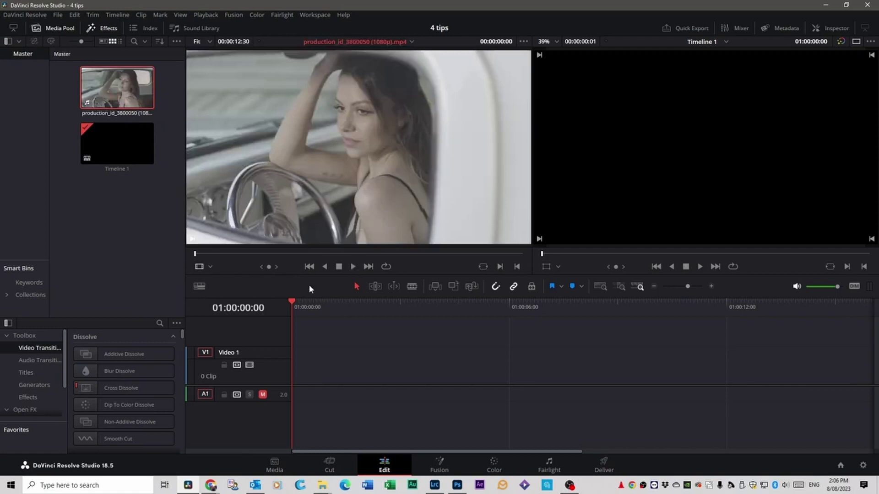
key(space)
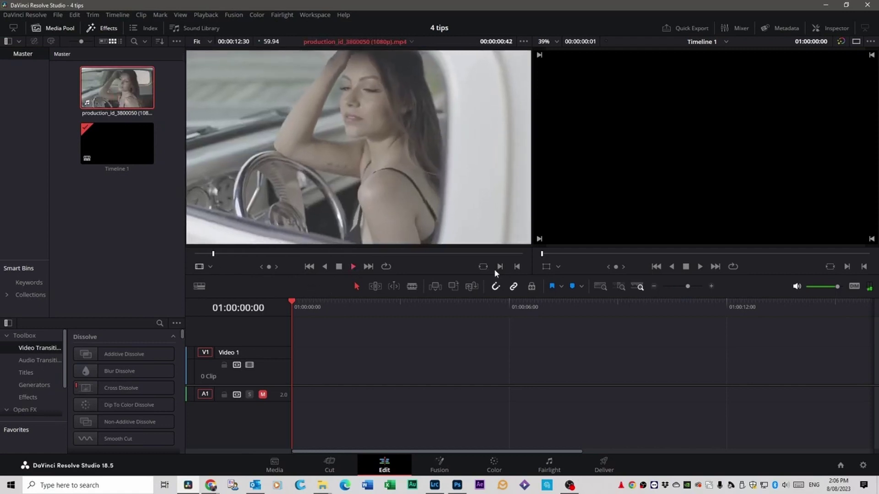
- Mark a three-second in/out section and place it on V1 and A1 of Timeline 1
click(500, 266)
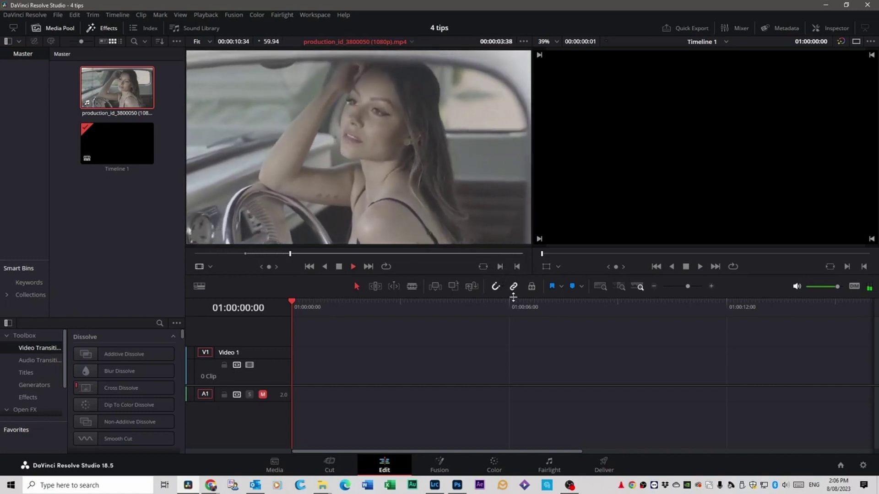
click(516, 266)
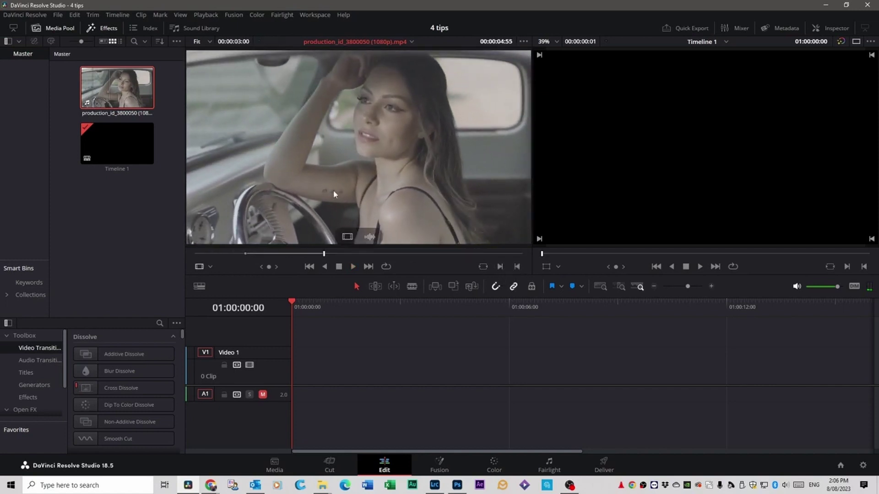
drag(335, 192, 307, 367)
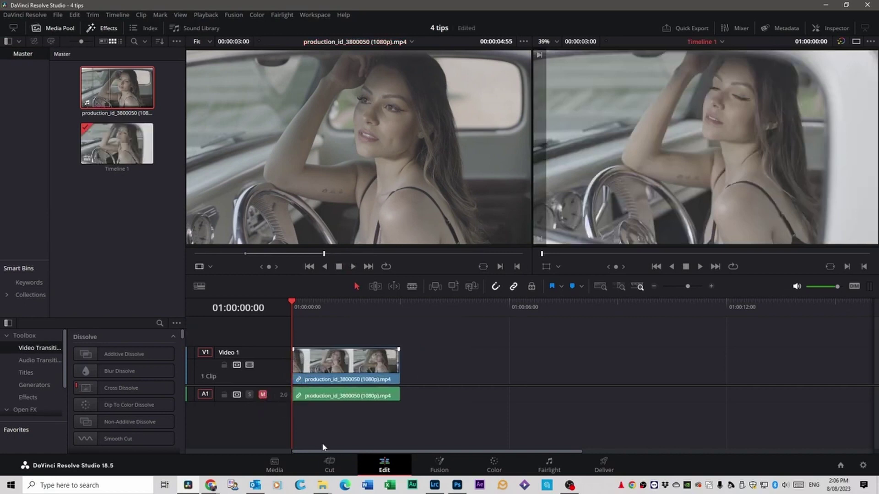
key(space)
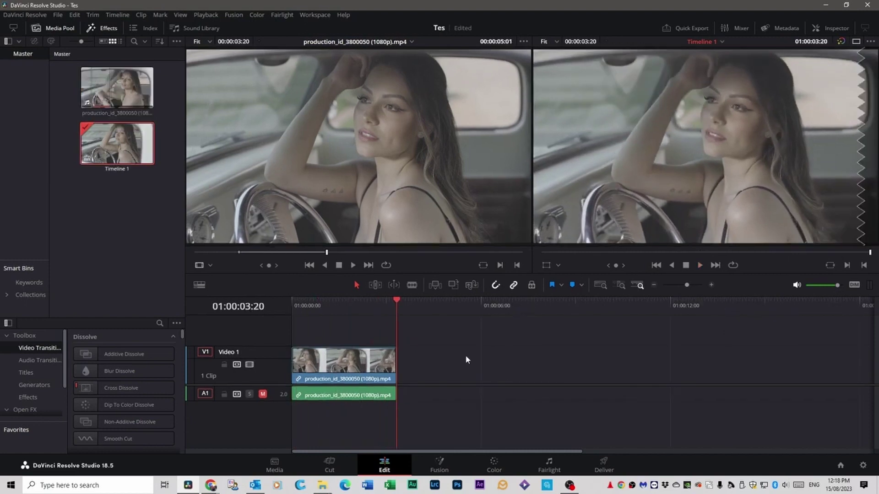
- Switch to the Color page, check the Color Match palette, then return to the primary Color Wheels
click(493, 468)
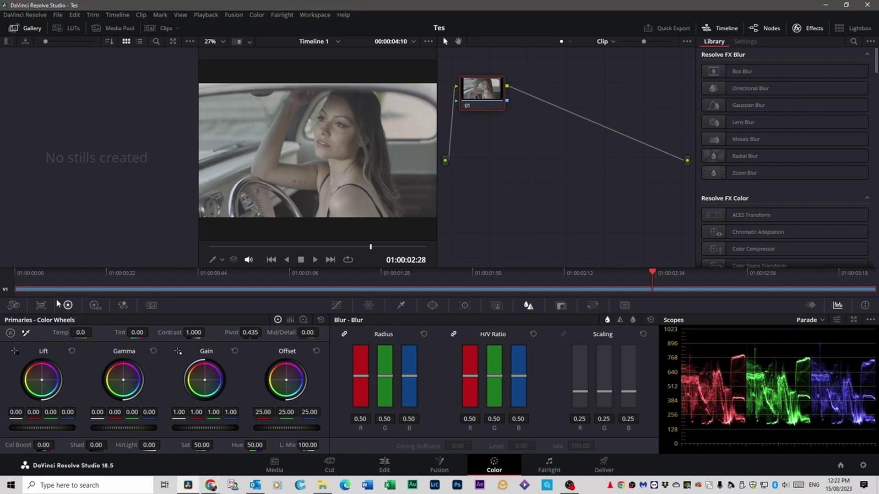
click(41, 305)
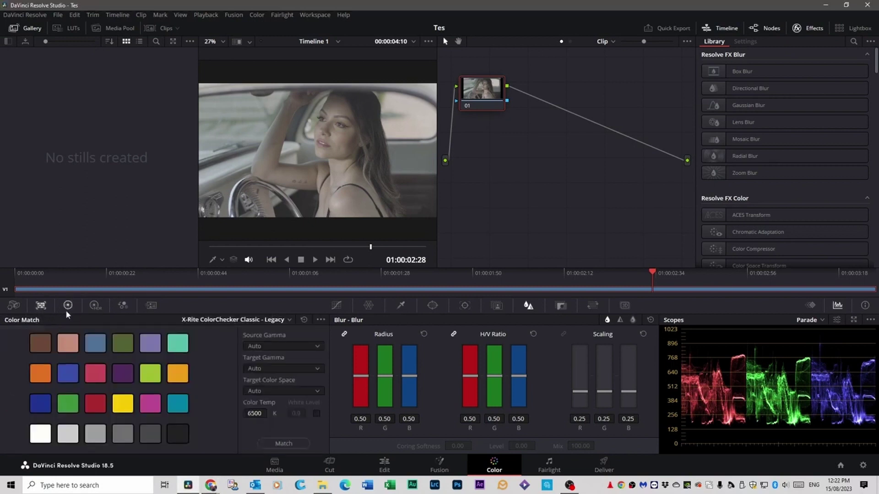
click(68, 305)
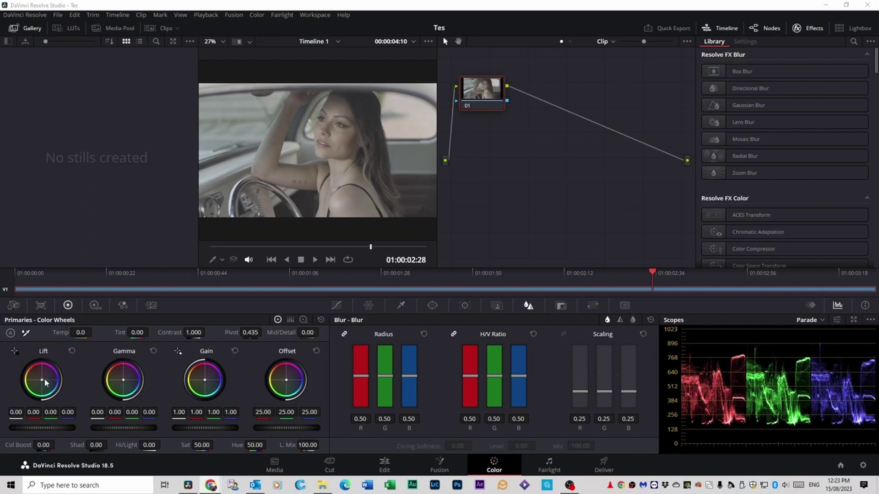
- Raise the Lift master to about 0.07 and reset the Lift RGB balance to neutral
drag(43, 382, 43, 380)
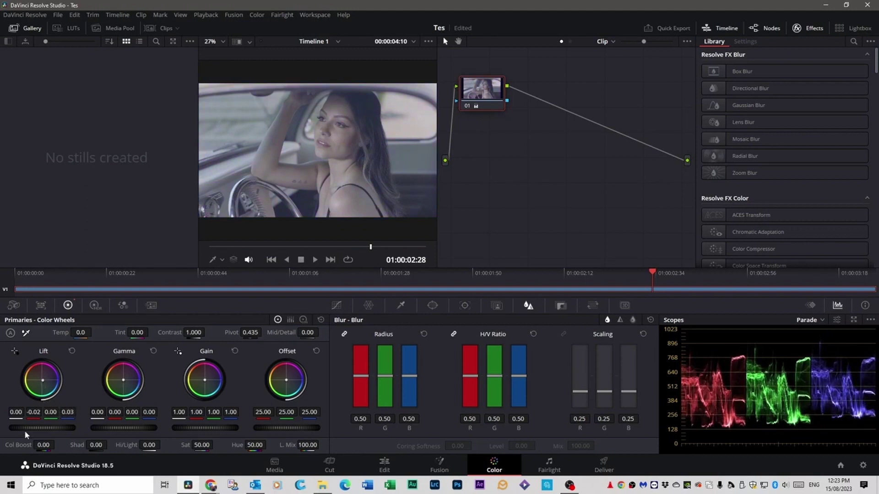
drag(37, 428, 43, 428)
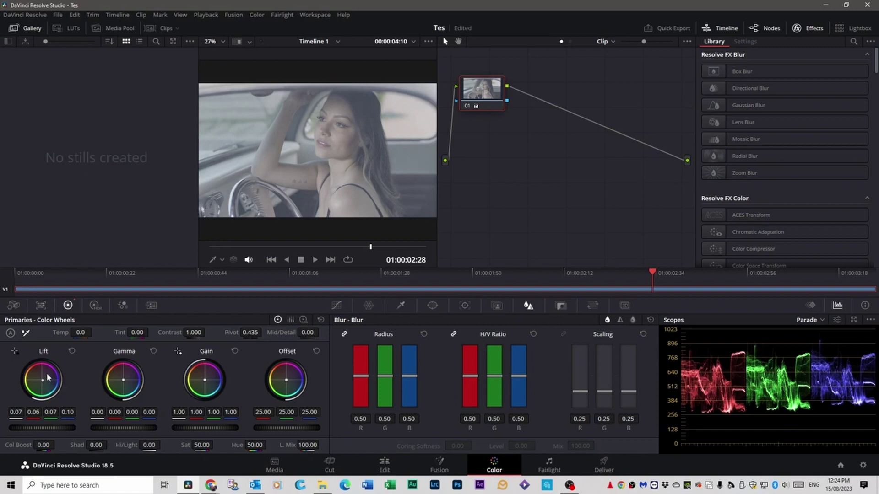
double_click(45, 373)
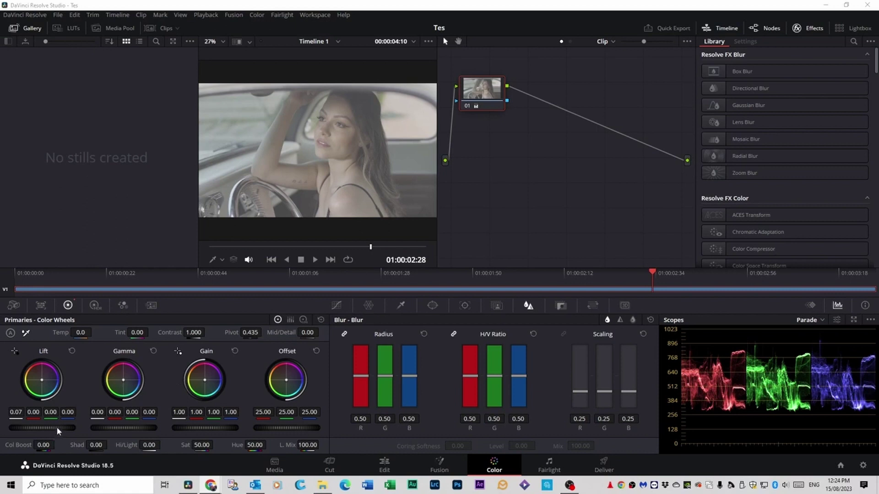
drag(56, 427, 36, 426)
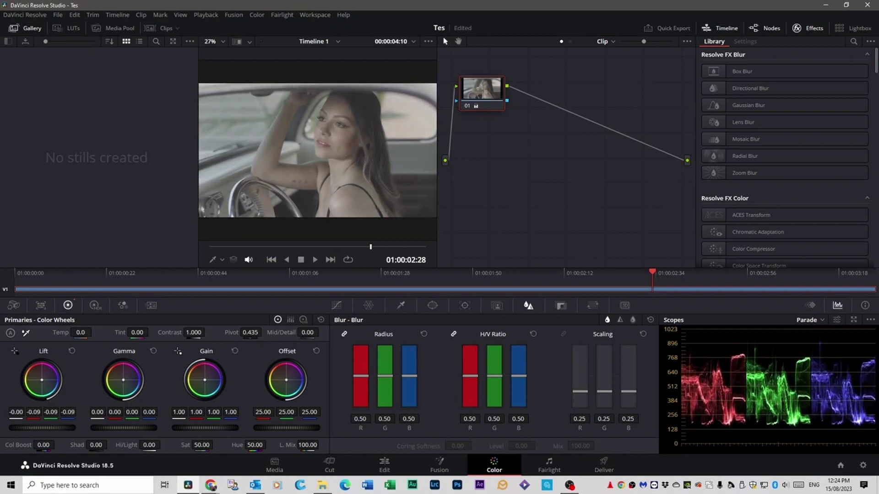
- Darken Lift to -0.06 master and -0.16 on each colour channel, then save the project
drag(36, 427, 34, 427)
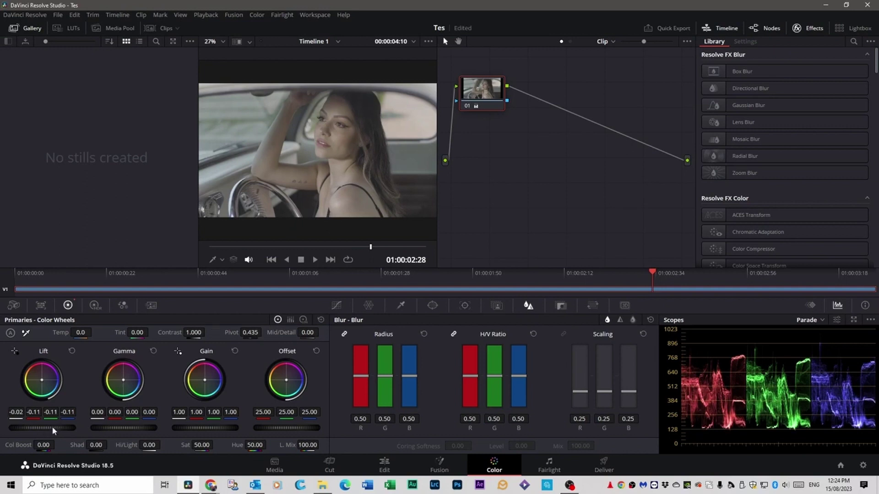
drag(53, 430, 47, 430)
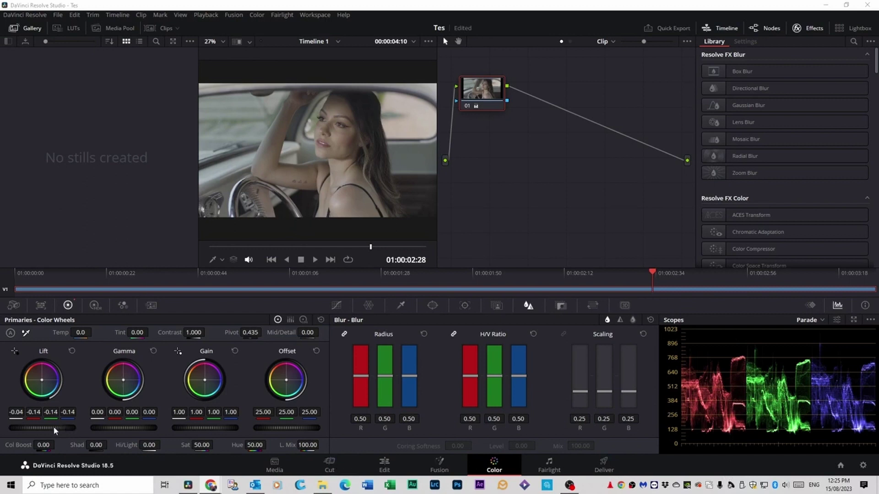
drag(51, 427, 28, 427)
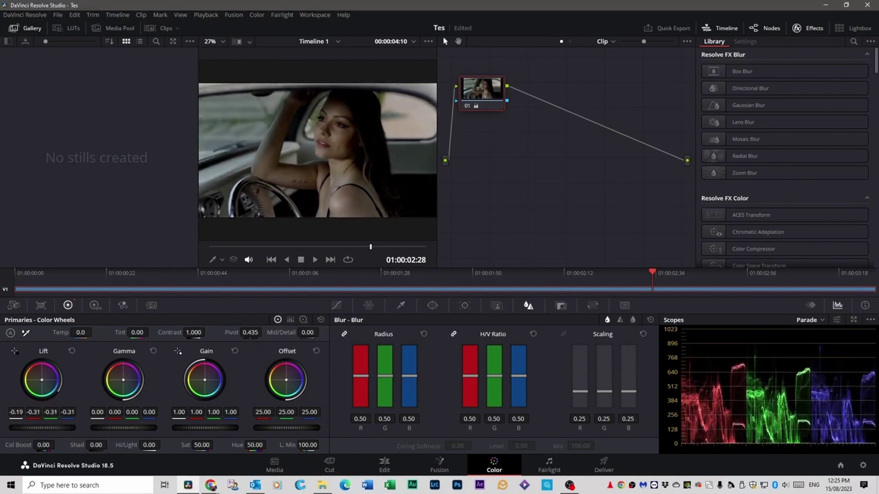
drag(27, 428, 48, 428)
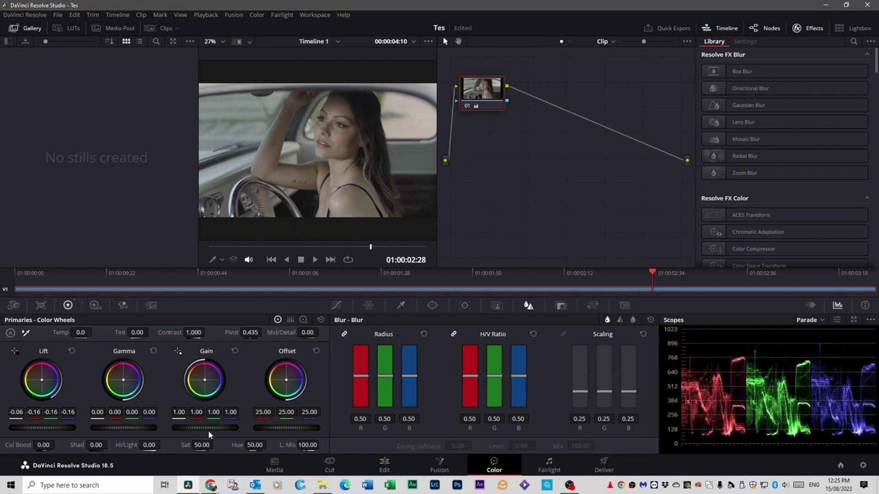
key(ctrl+s)
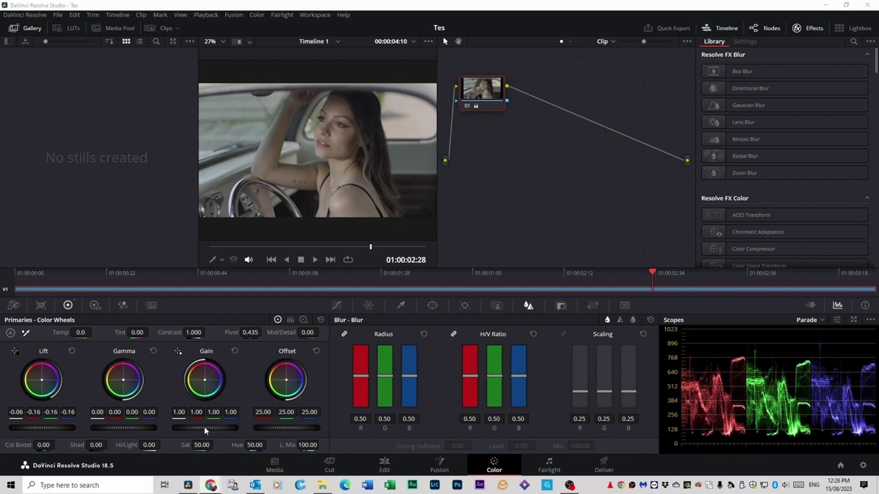
- Raise Gain to 1.28 on master and all channels, and lower Contrast to 0.910
drag(204, 426, 243, 426)
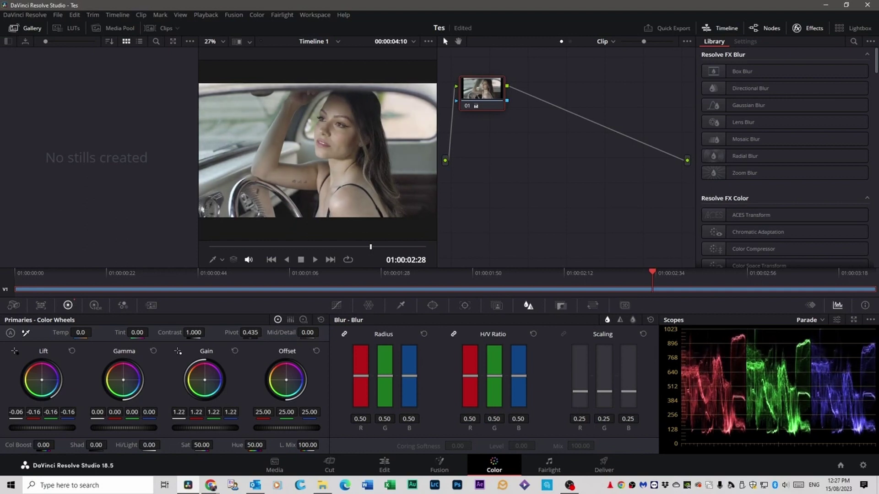
drag(243, 426, 247, 426)
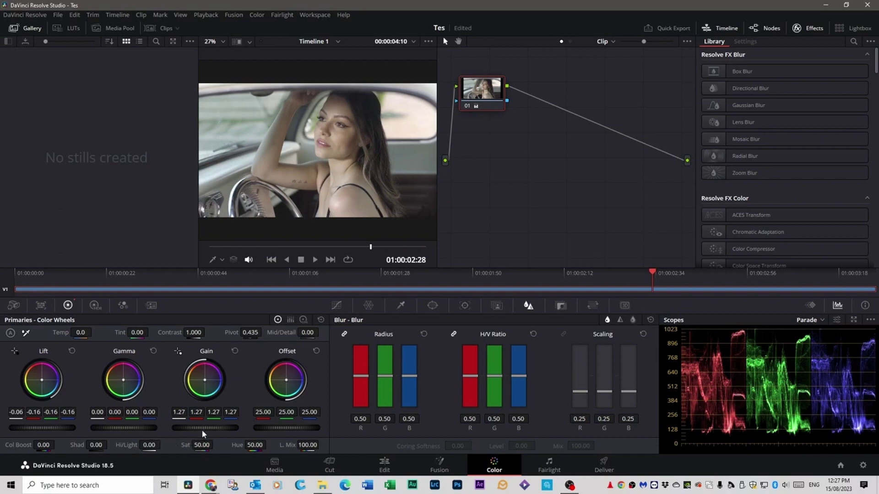
drag(205, 428, 223, 428)
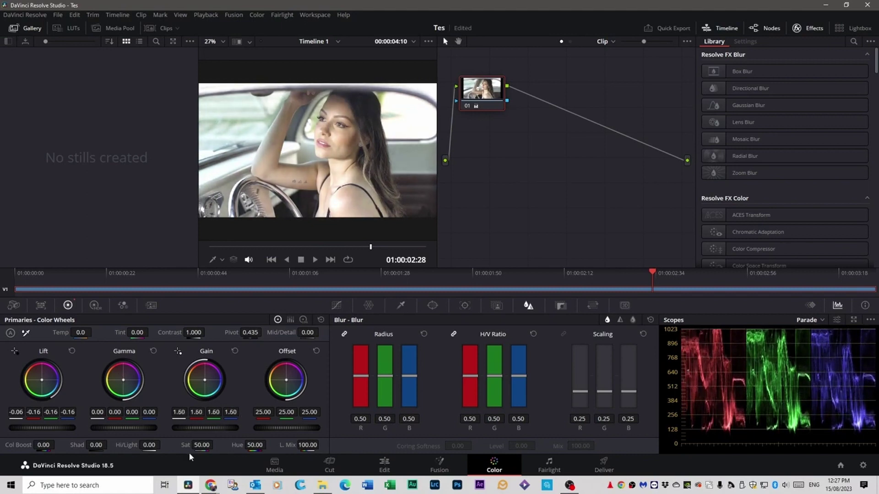
mouse_move(224, 428)
mouse_down()
mouse_move(197, 428)
mouse_move(222, 427)
mouse_up()
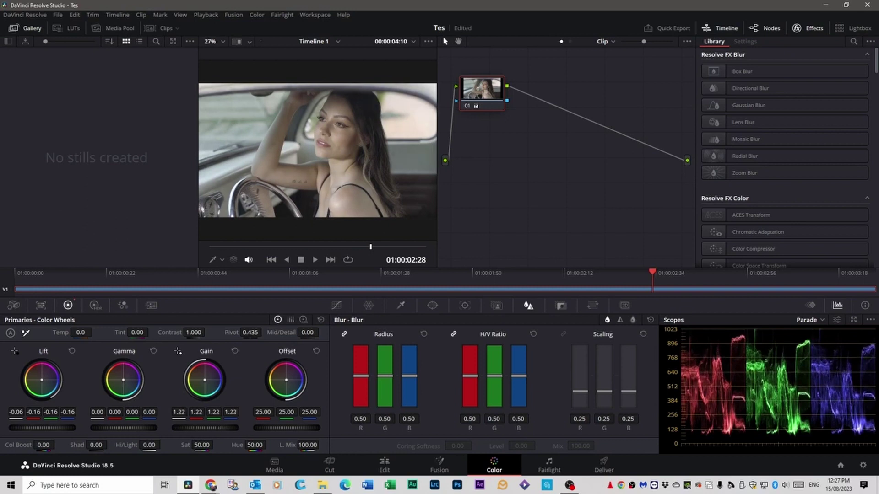
drag(222, 427, 223, 427)
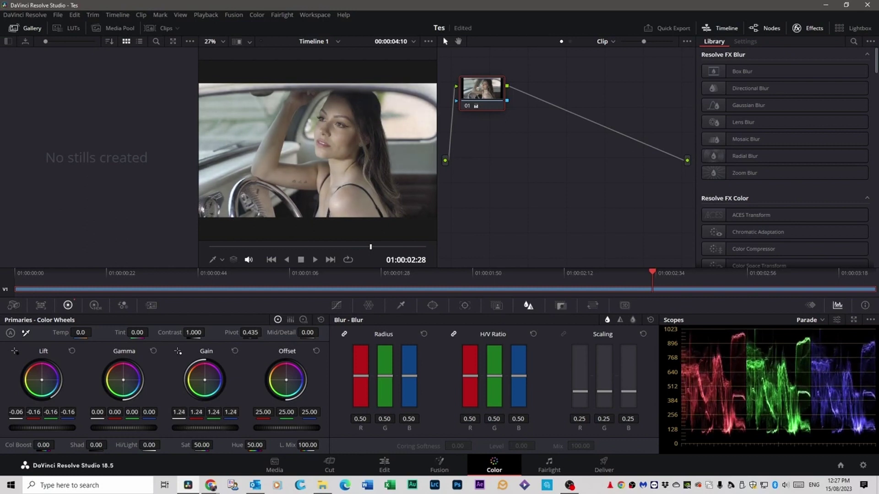
drag(223, 427, 273, 479)
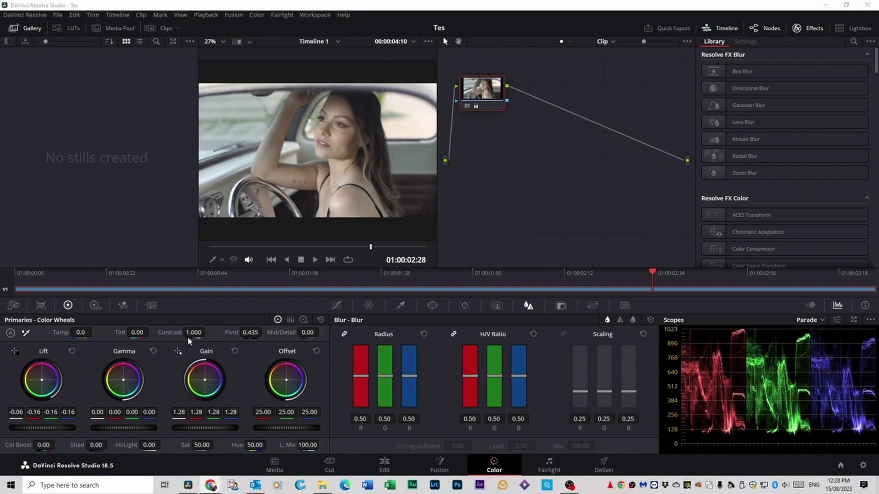
mouse_move(160, 336)
mouse_down()
mouse_move(143, 336)
mouse_move(159, 336)
mouse_up()
- Undo the contrast reduction from the Edit menu, restoring Contrast to 1.000
click(75, 15)
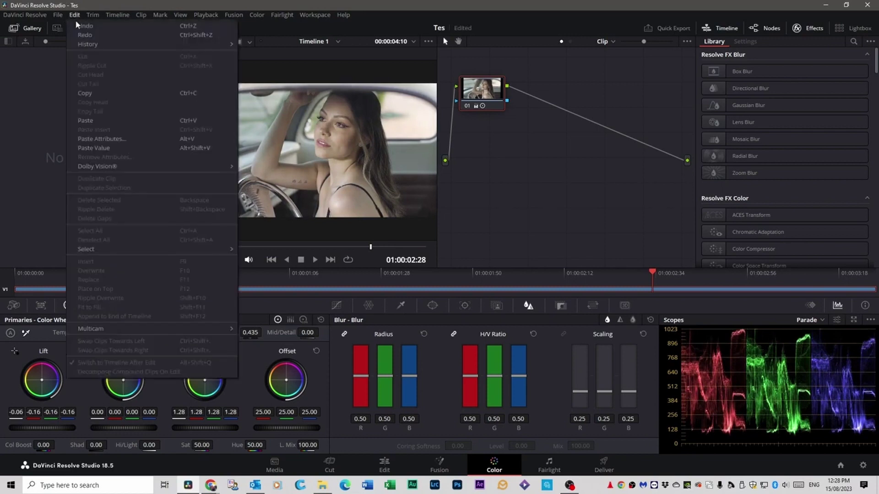
click(85, 27)
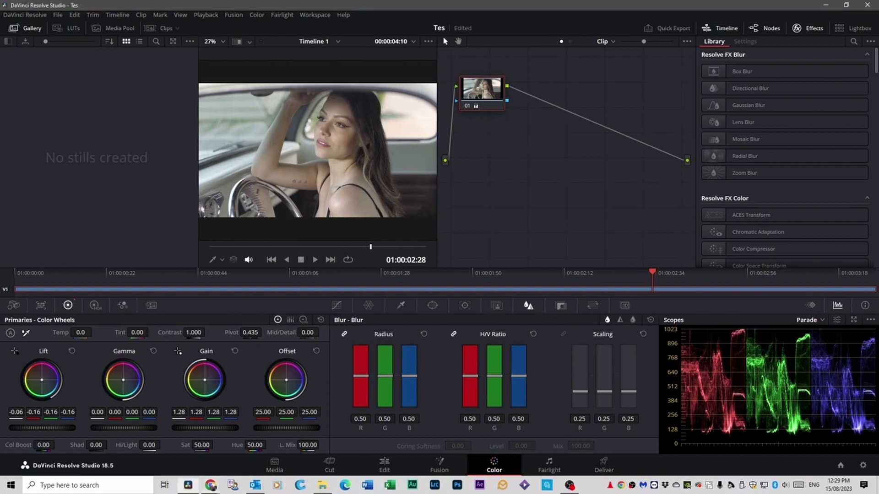
- Reset Saturation to 50, then raise it to 63.40
drag(198, 444, 216, 444)
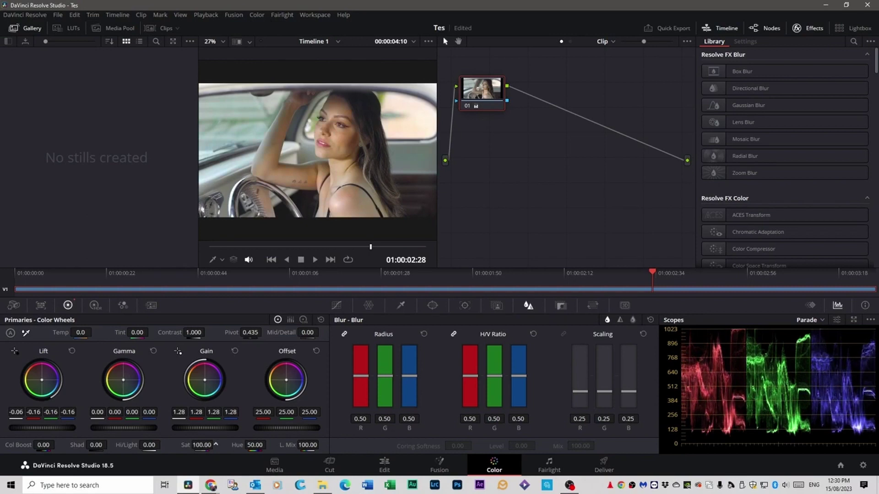
drag(216, 444, 215, 445)
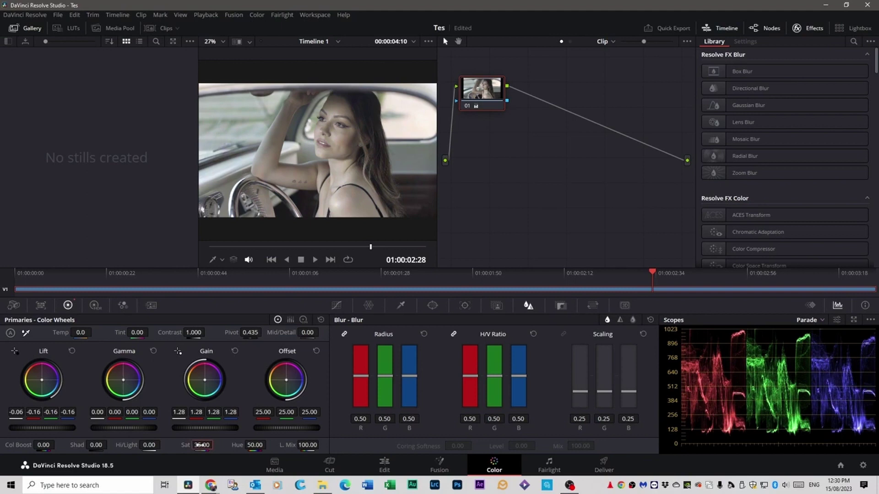
key(Return)
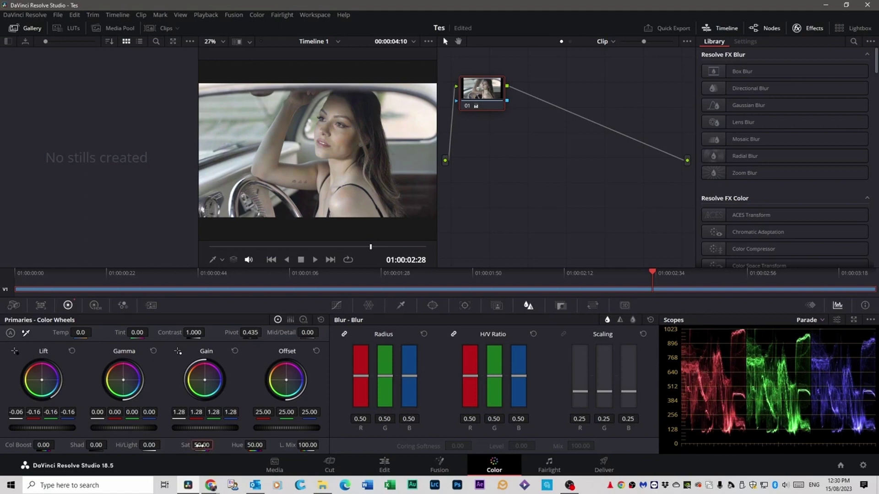
drag(200, 445, 215, 445)
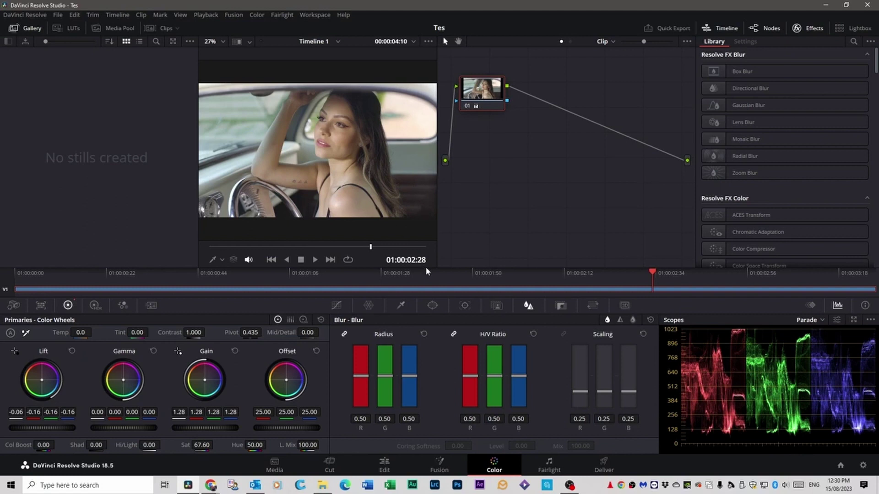
drag(201, 444, 195, 445)
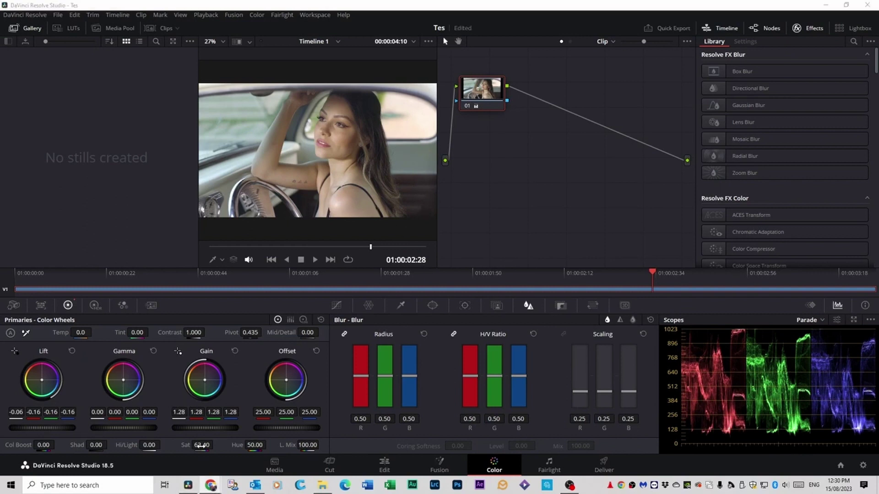
drag(201, 445, 215, 445)
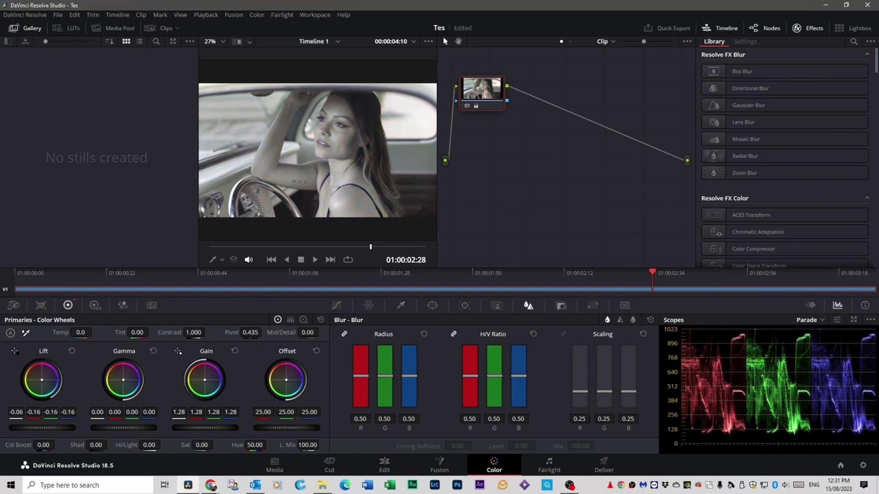
key(ctrl+z)
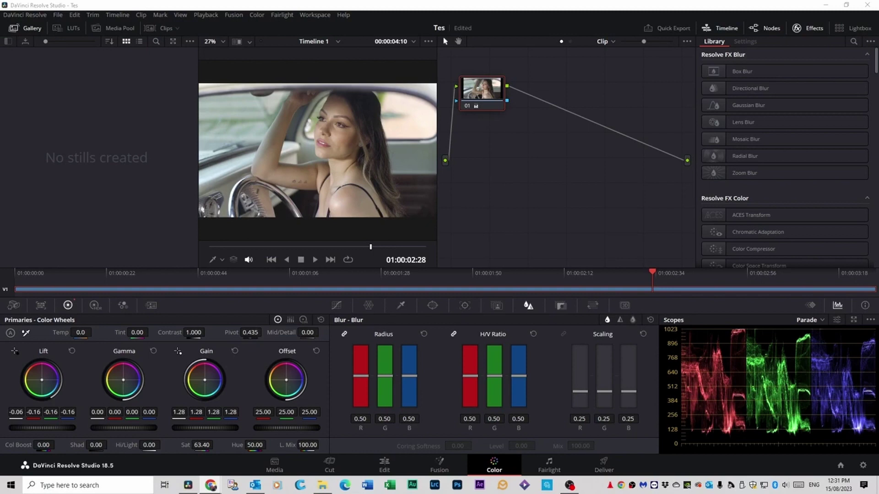
click(498, 467)
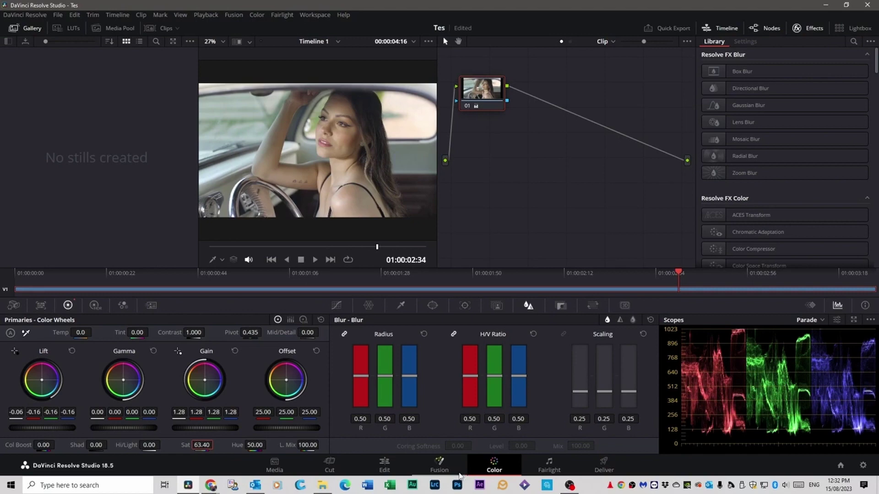
click(385, 467)
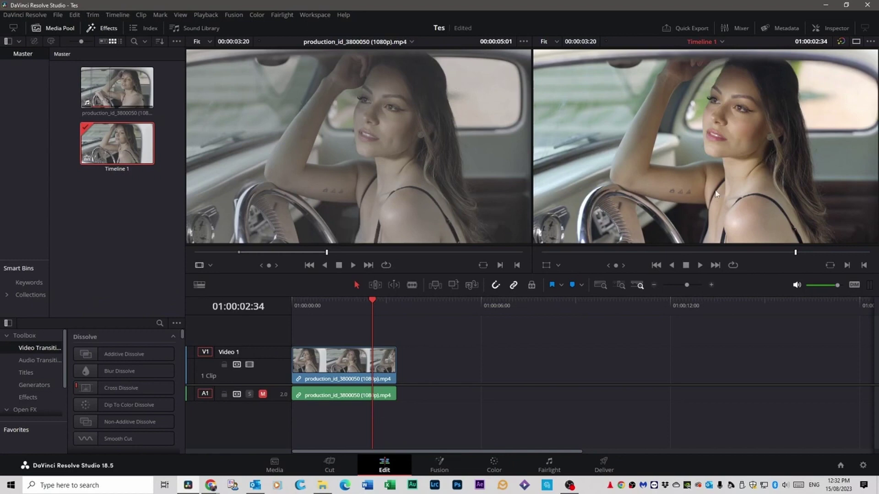
- Scrub the Edit page timeline to compare the graded clip against the ungraded source
mouse_move(373, 303)
mouse_down()
mouse_move(318, 299)
mouse_move(386, 300)
mouse_up()
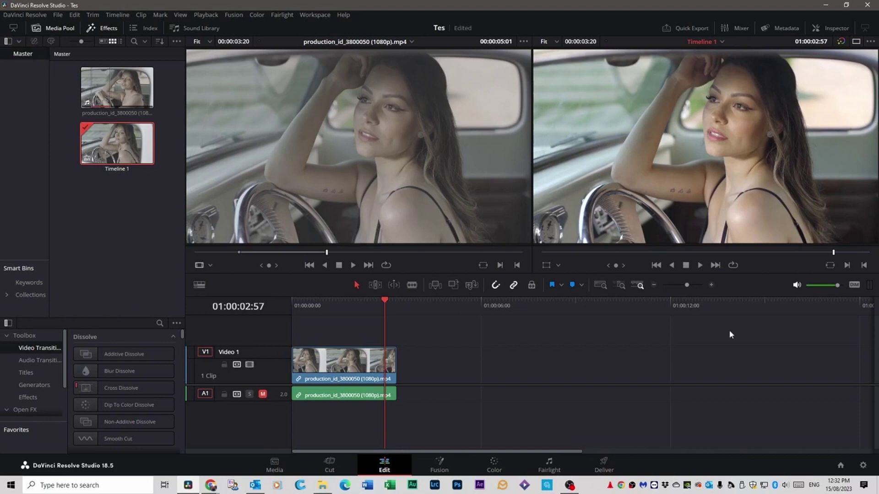
- Return to the Color page and tint Gamma slightly blue: red -0.02, blue 0.04
click(494, 465)
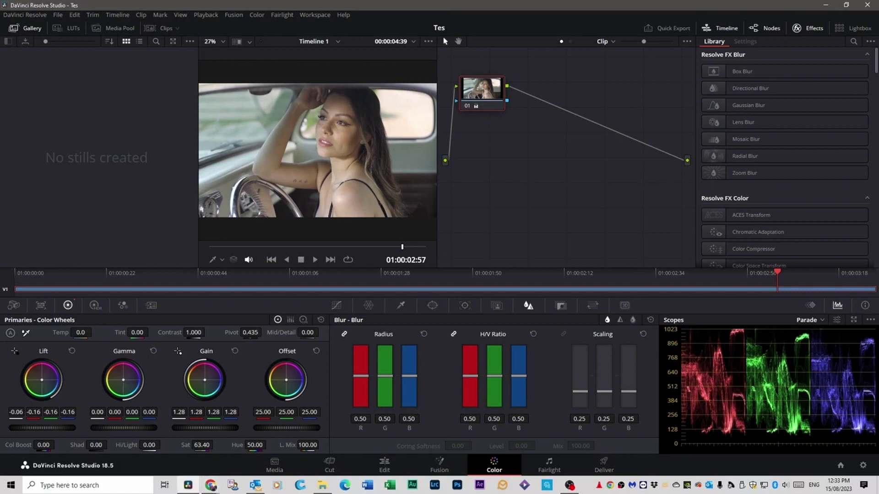
drag(123, 380, 125, 380)
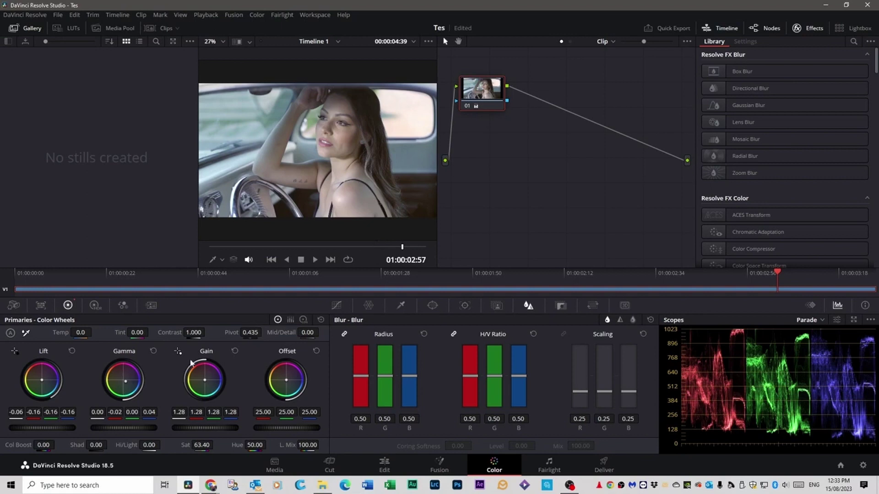
drag(125, 381, 129, 384)
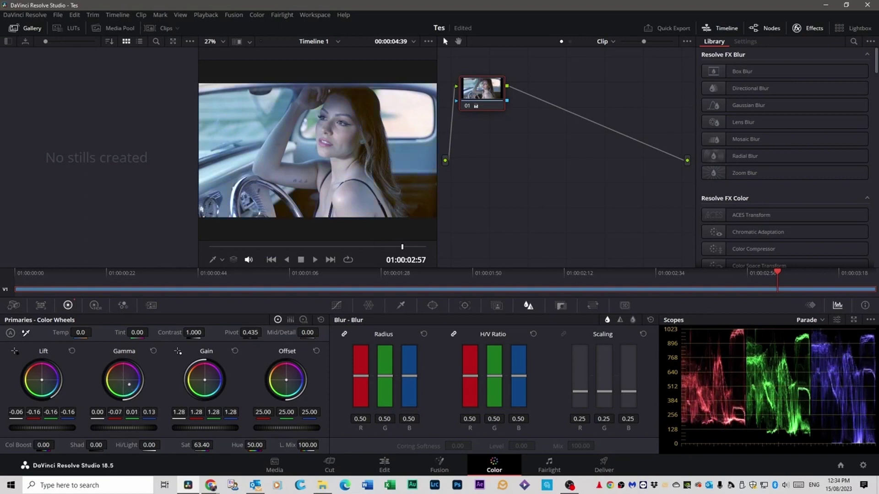
key(ctrl+z)
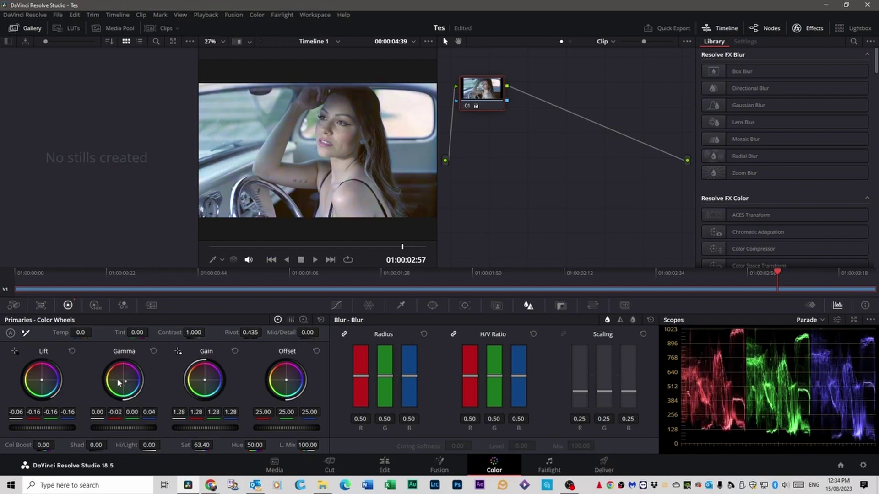
- Swap the cool Gamma for a warm shift (red 0.02, blue -0.02) and play back the clip
key(ctrl+z)
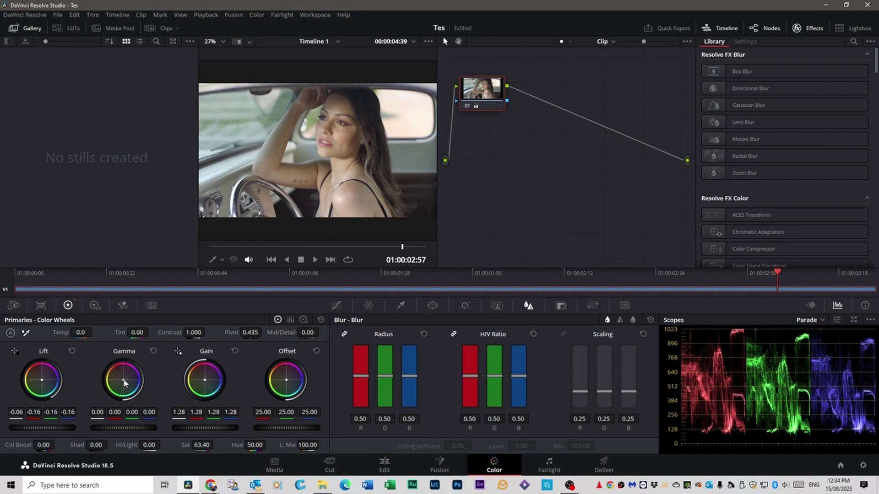
drag(123, 380, 121, 380)
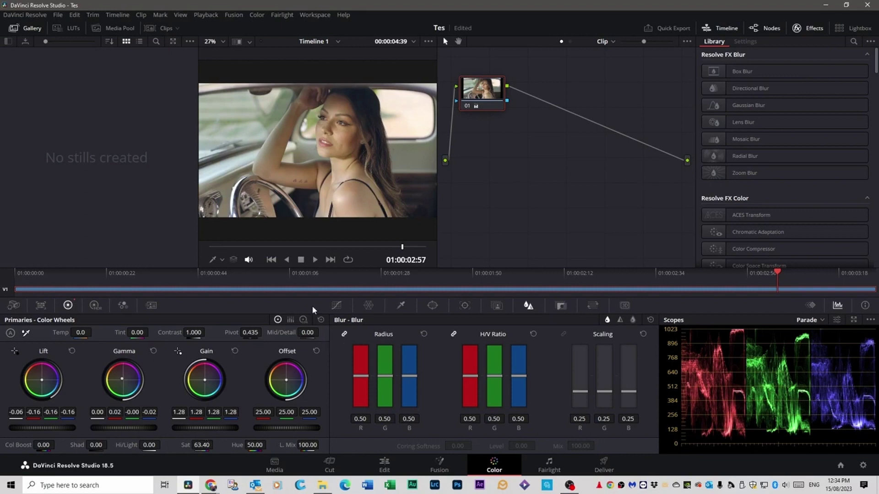
click(315, 259)
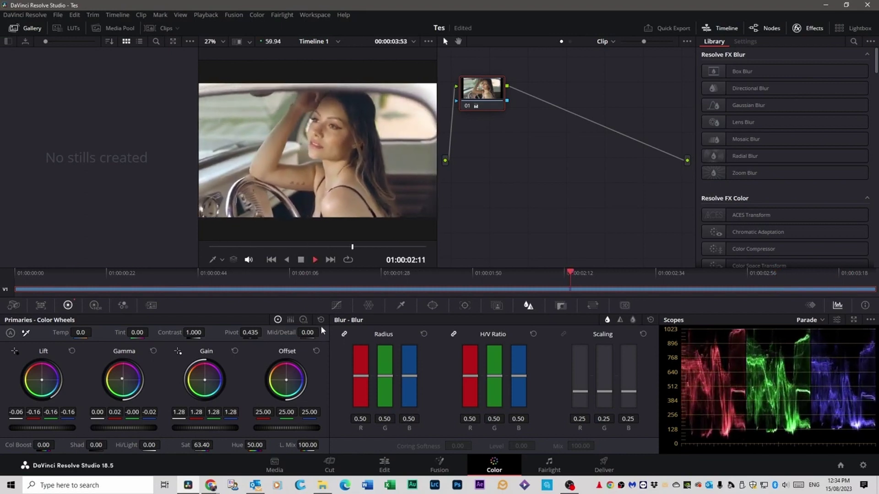
key(space)
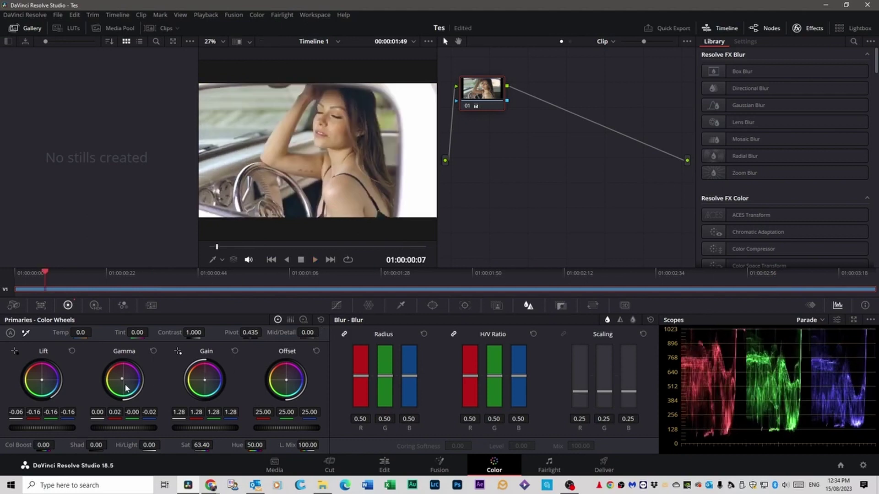
double_click(126, 388)
key(space)
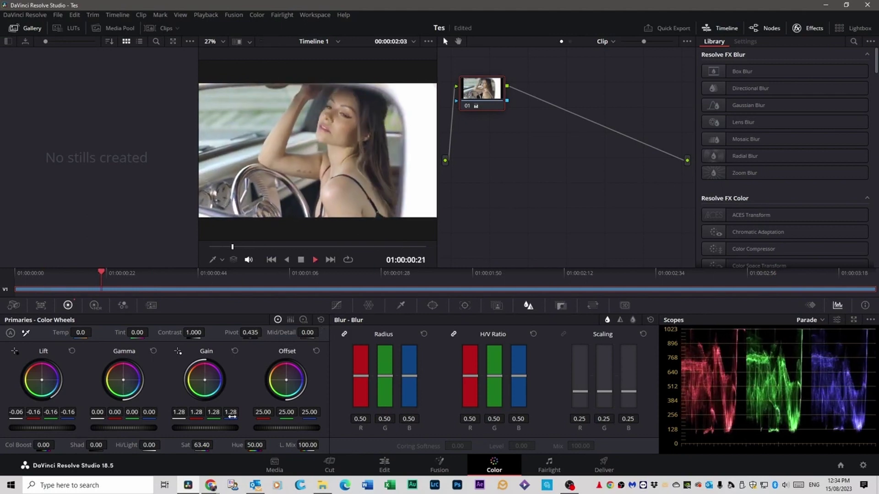
key(space)
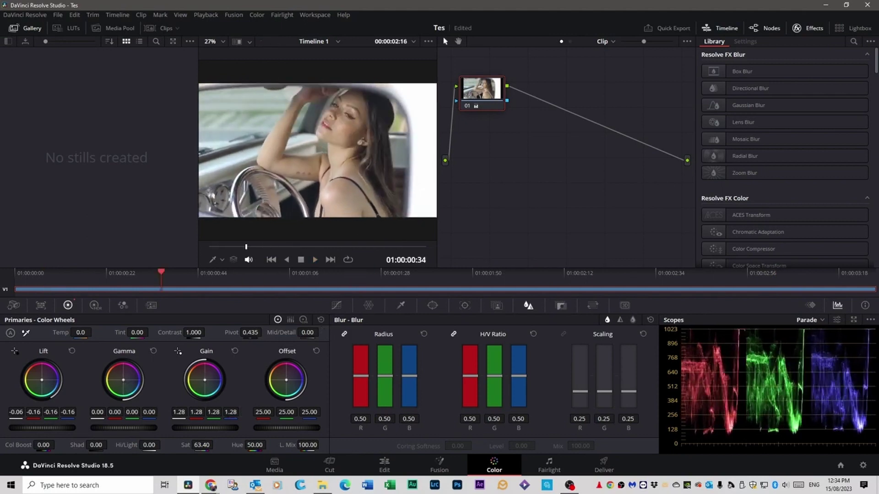
drag(123, 379, 124, 381)
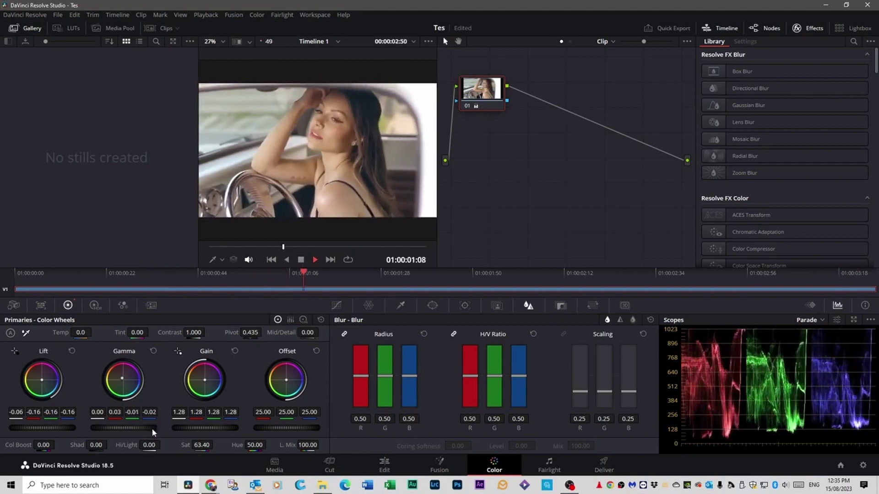
key(space)
key(space)
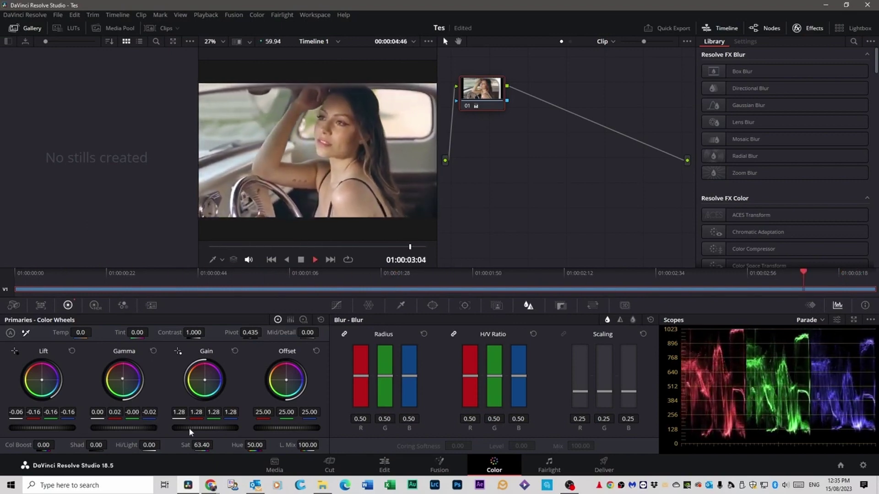
key(space)
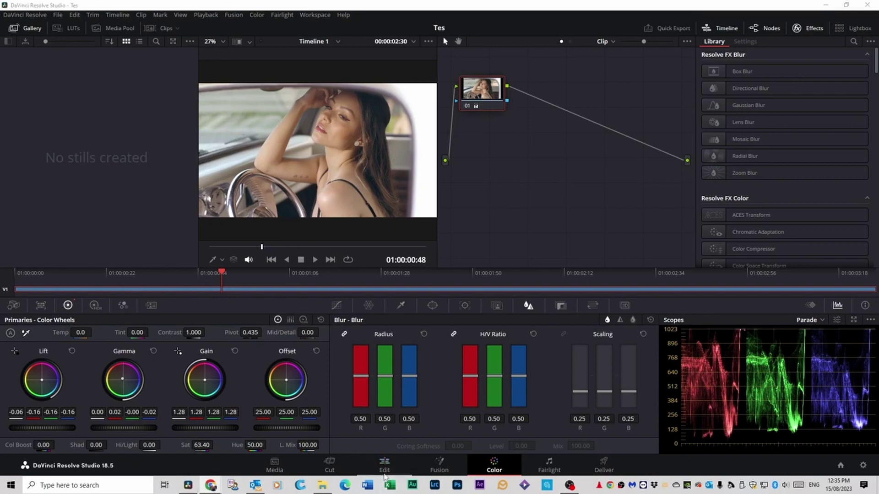
click(385, 466)
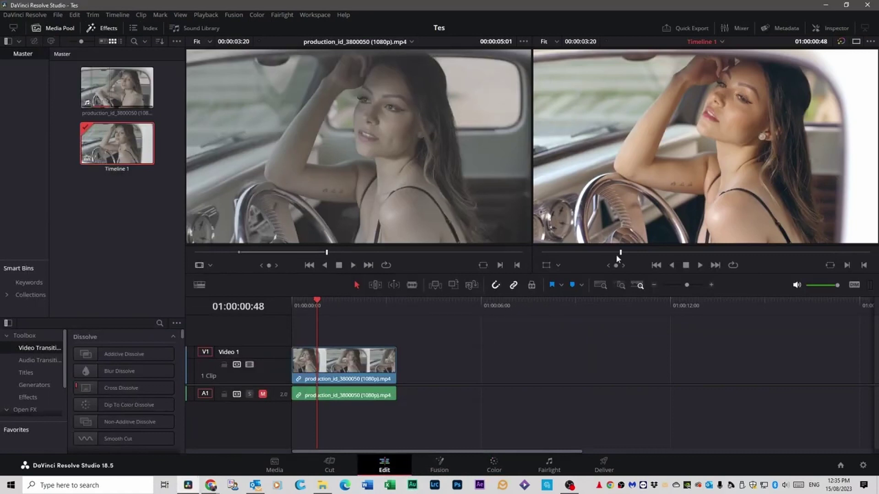
- Scrub the timeline viewer to compare the warm-graded clip against the flat ungraded source
drag(622, 252, 695, 262)
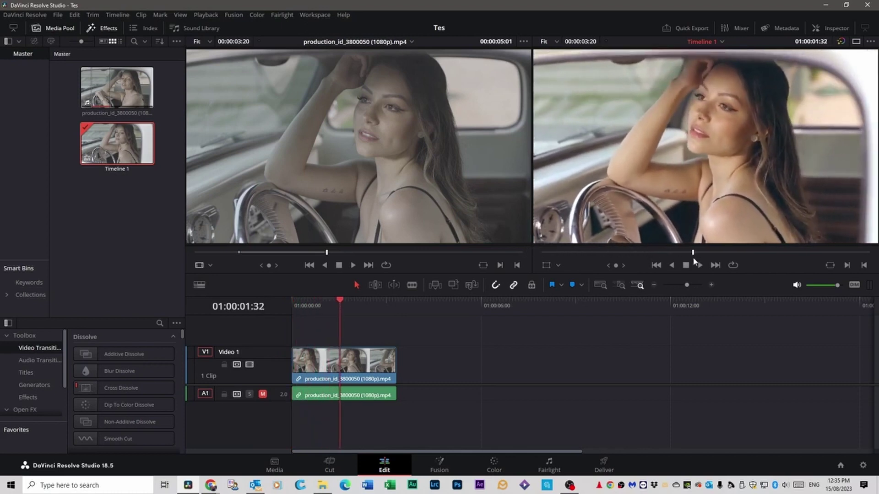